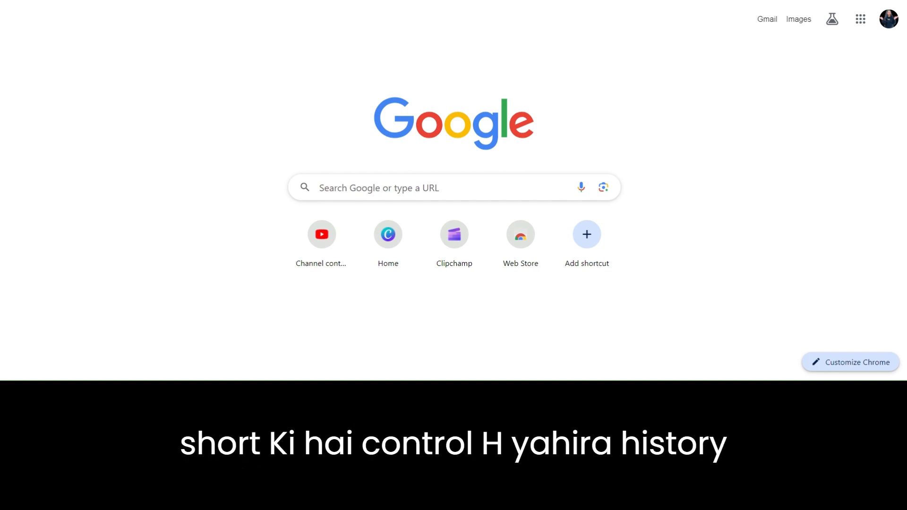
Step: Open the browser's history page and look through the list of visited pages
{"action": "key", "text": "ctrl+h"}
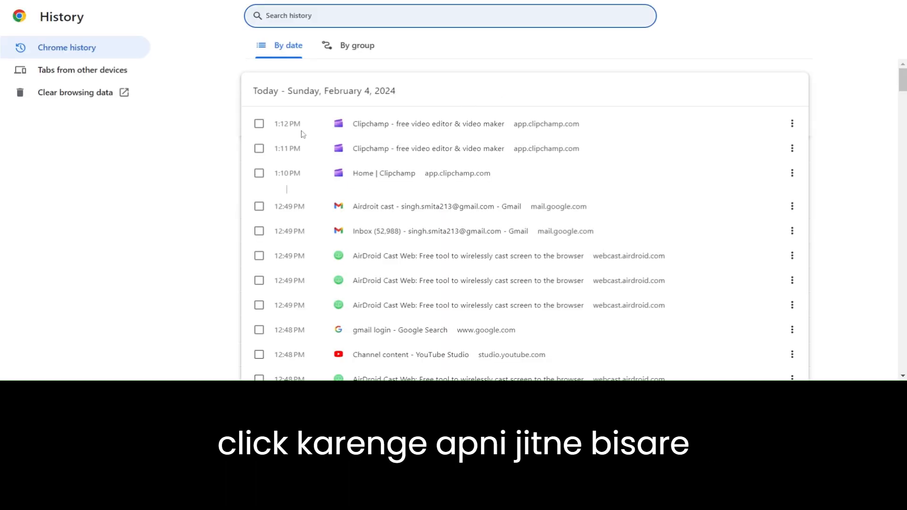
{"action": "scroll", "coordinate": [407, 179], "scroll_direction": "down", "scroll_amount": 20}
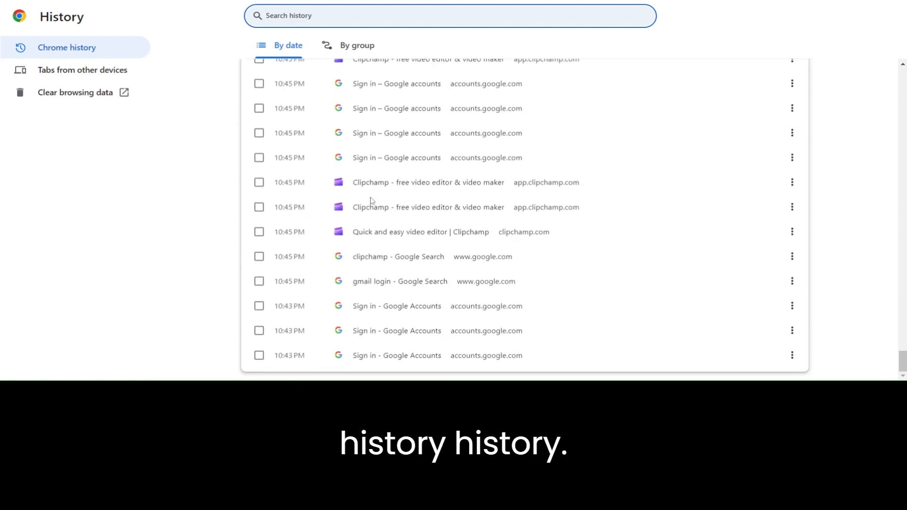
{"action": "scroll", "coordinate": [371, 203], "scroll_direction": "up", "scroll_amount": 20}
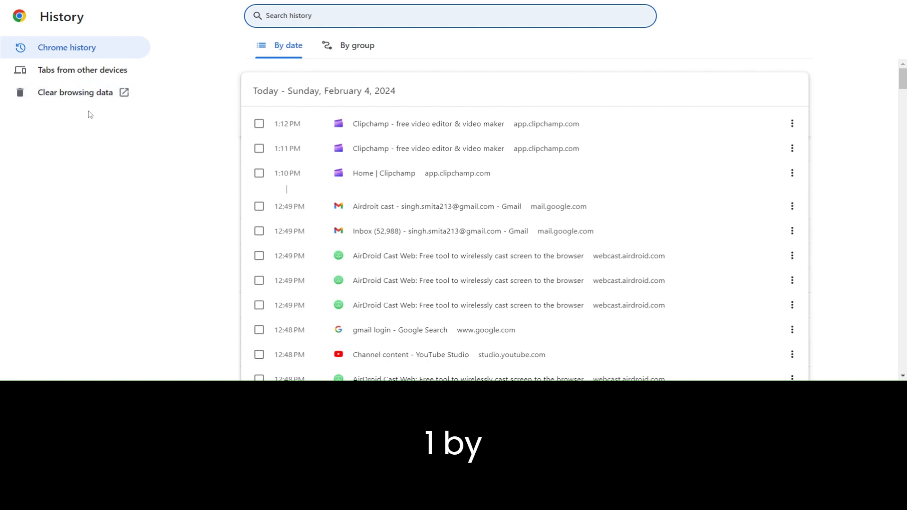
Step: Delete today's ten newest history entries plus the four 12:48 PM entries from "airdroit cast screen mirroring" to "Screen Mirror Android/iOS/Win/Mac to PC"
{"action": "left_click", "coordinate": [259, 123]}
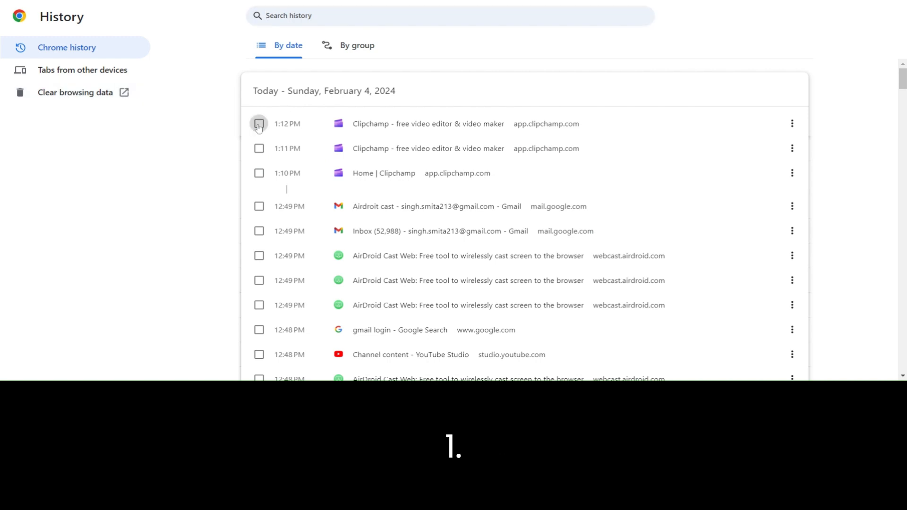
{"action": "left_click", "coordinate": [259, 149]}
{"action": "left_click", "coordinate": [259, 173]}
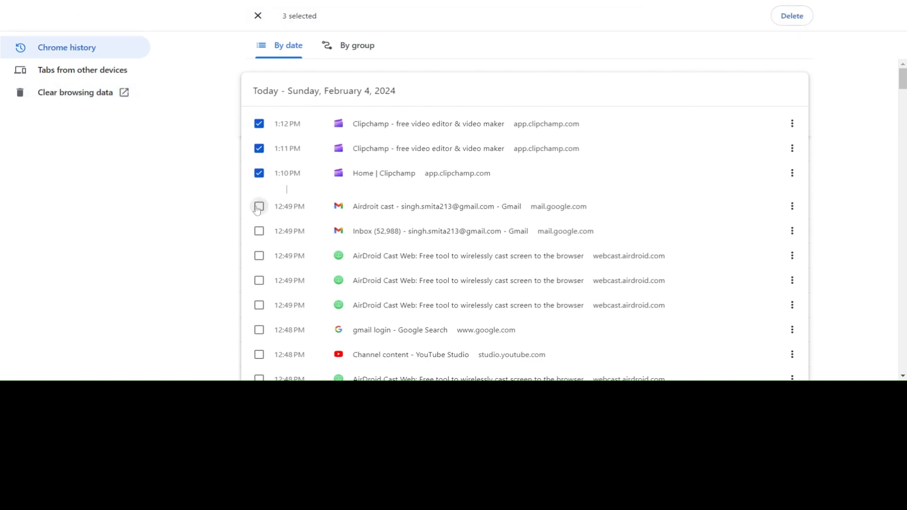
{"action": "left_click", "coordinate": [260, 207]}
{"action": "left_click", "coordinate": [260, 231]}
{"action": "left_click", "coordinate": [259, 255]}
{"action": "left_click", "coordinate": [259, 281]}
{"action": "left_click", "coordinate": [260, 305]}
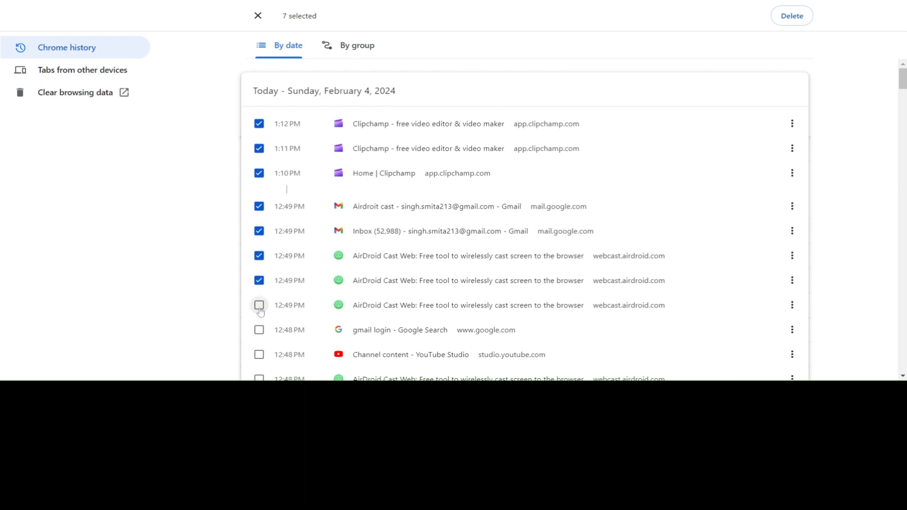
{"action": "left_click", "coordinate": [259, 330]}
{"action": "left_click", "coordinate": [259, 354]}
{"action": "left_click_drag", "start_coordinate": [902, 88], "coordinate": [902, 112]}
{"action": "left_click", "coordinate": [259, 73]}
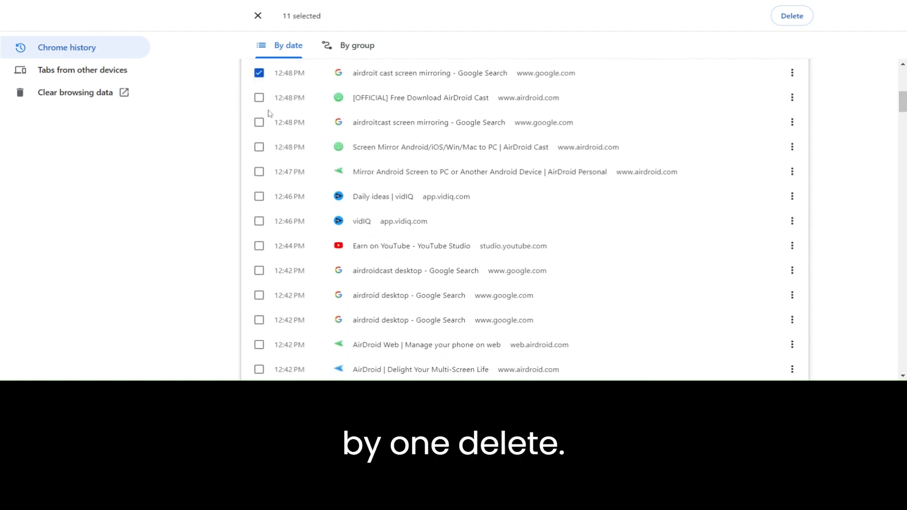
{"action": "left_click", "coordinate": [259, 97]}
{"action": "left_click", "coordinate": [259, 122]}
{"action": "left_click", "coordinate": [259, 146]}
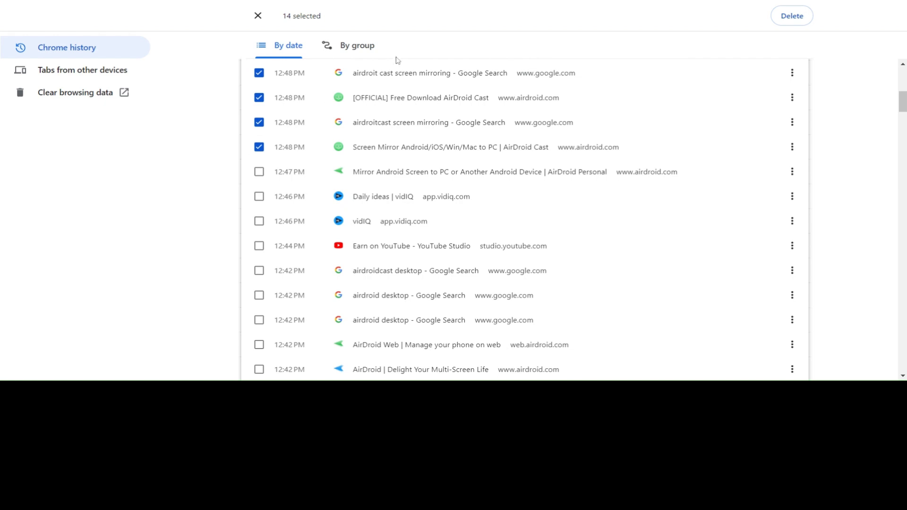
{"action": "scroll", "coordinate": [695, 148], "scroll_direction": "up", "scroll_amount": 5}
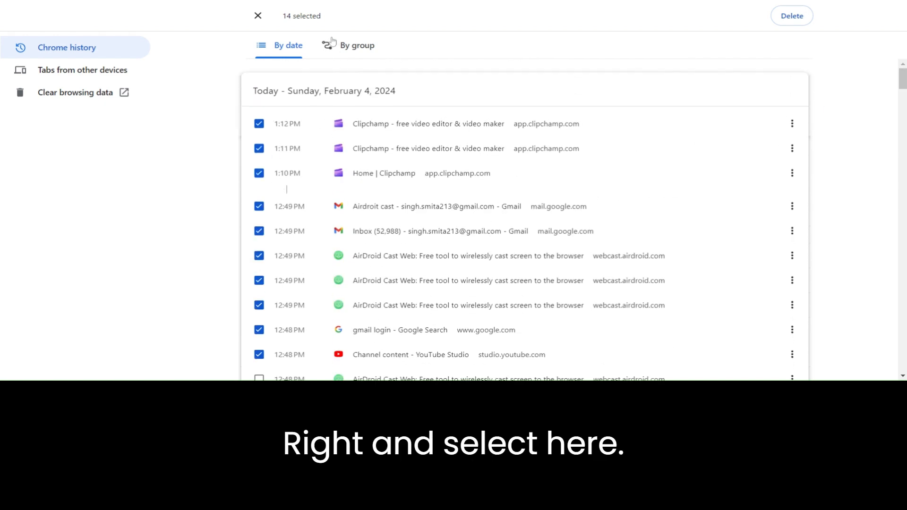
{"action": "left_click", "coordinate": [793, 17]}
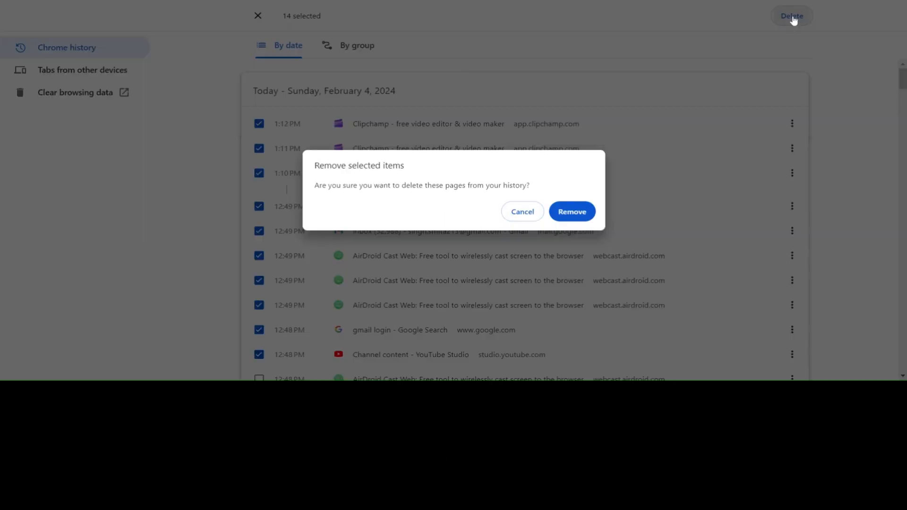
{"action": "left_click", "coordinate": [574, 212]}
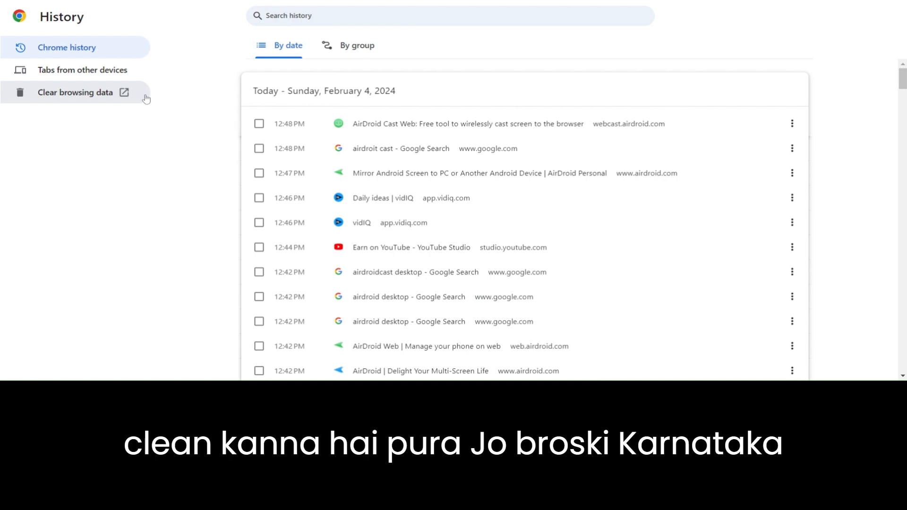
Step: Open the options for clearing browsing data
{"action": "left_click", "coordinate": [57, 97]}
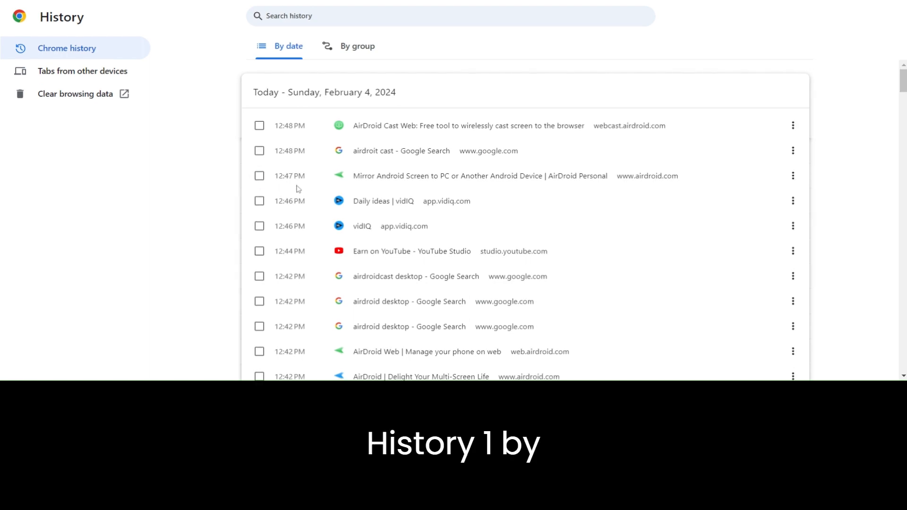
Step: Delete today's ten newest history entries, from the 12:48 PM AirDroid Cast Web page through the 12:42 PM "AirDroid Web | Manage your phone on web" page
{"action": "left_click", "coordinate": [260, 126]}
{"action": "left_click", "coordinate": [260, 151]}
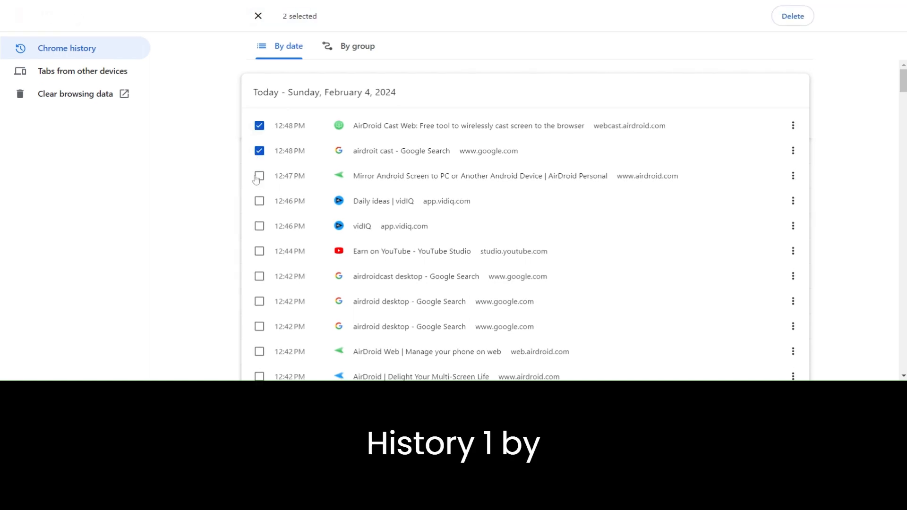
{"action": "left_click", "coordinate": [260, 176]}
{"action": "left_click", "coordinate": [259, 200]}
{"action": "left_click", "coordinate": [259, 225]}
{"action": "left_click", "coordinate": [260, 250]}
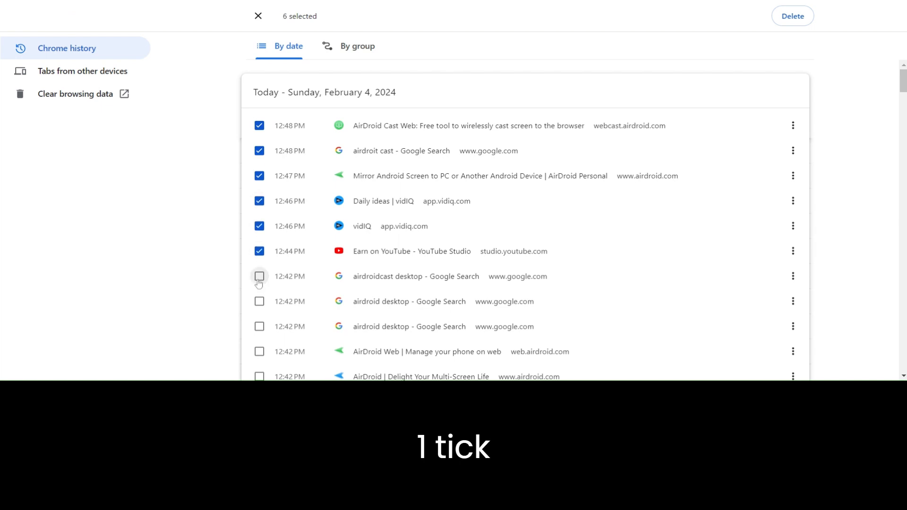
{"action": "left_click", "coordinate": [259, 276]}
{"action": "left_click", "coordinate": [259, 302]}
{"action": "left_click", "coordinate": [260, 327]}
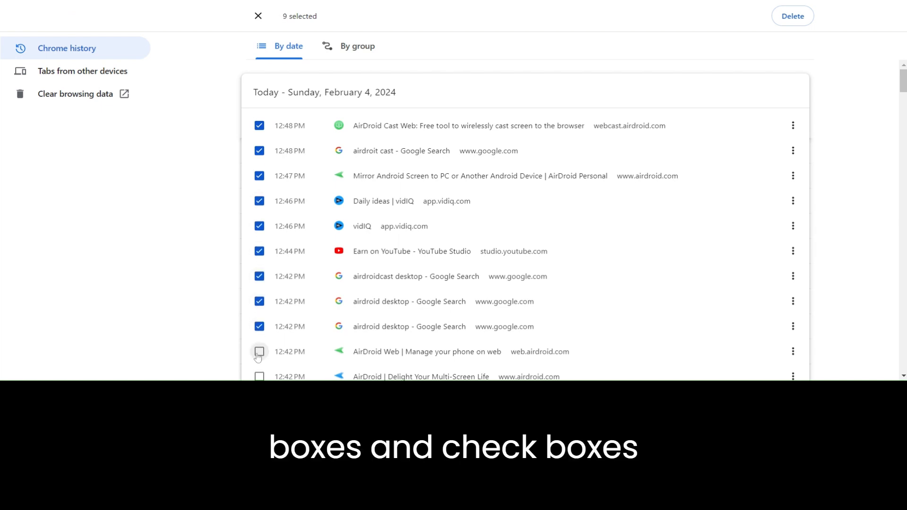
{"action": "left_click", "coordinate": [259, 352]}
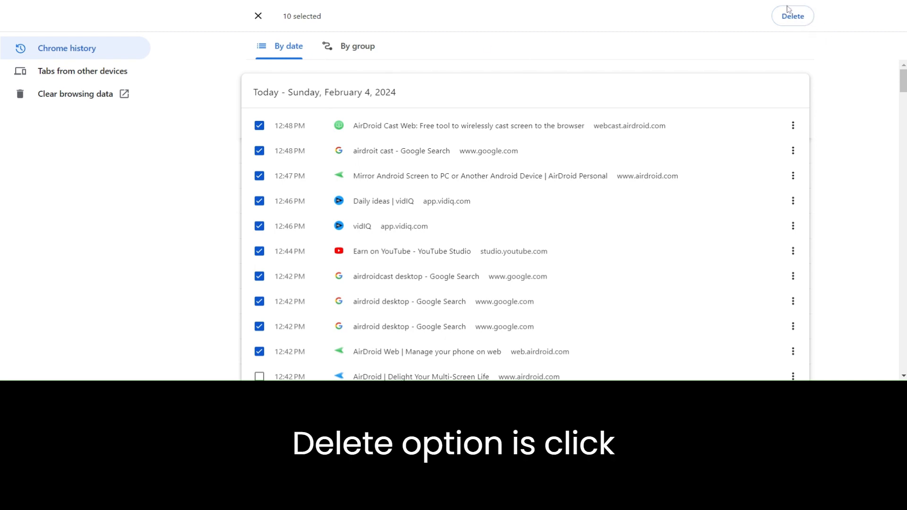
{"action": "left_click", "coordinate": [798, 18]}
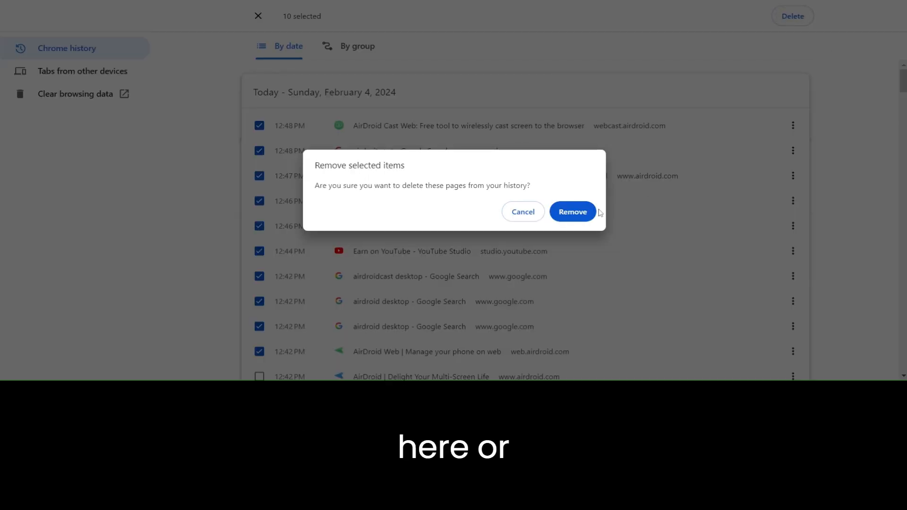
{"action": "left_click", "coordinate": [579, 214]}
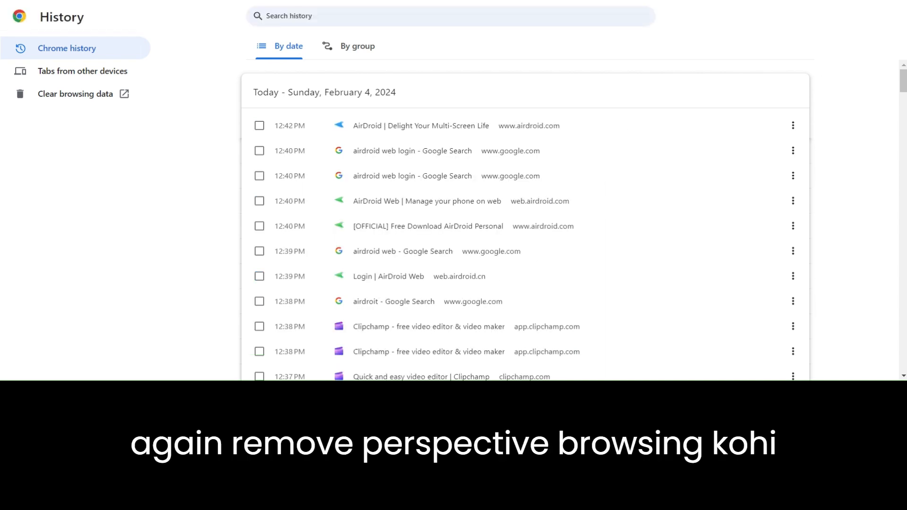
{"action": "mouse_move", "coordinate": [903, 78]}
{"action": "left_mouse_down"}
{"action": "mouse_move", "coordinate": [903, 108]}
{"action": "mouse_move", "coordinate": [904, 93]}
{"action": "left_mouse_up"}
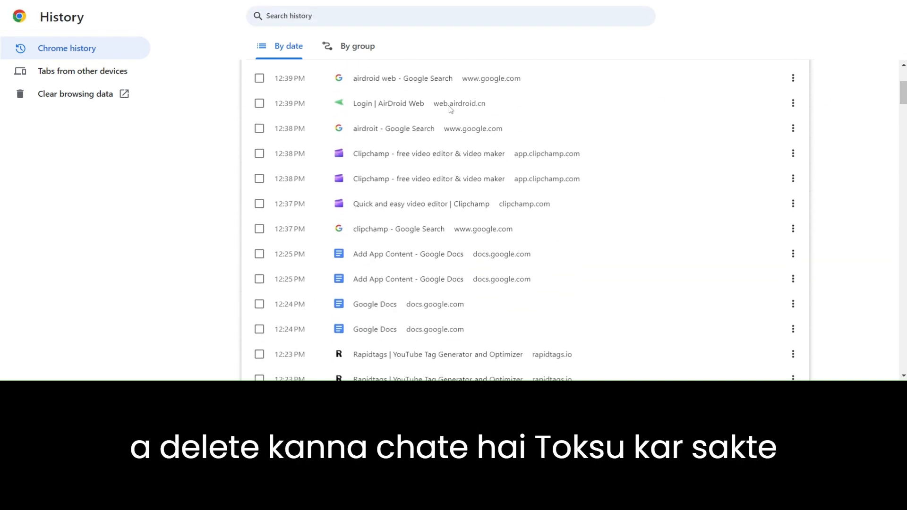